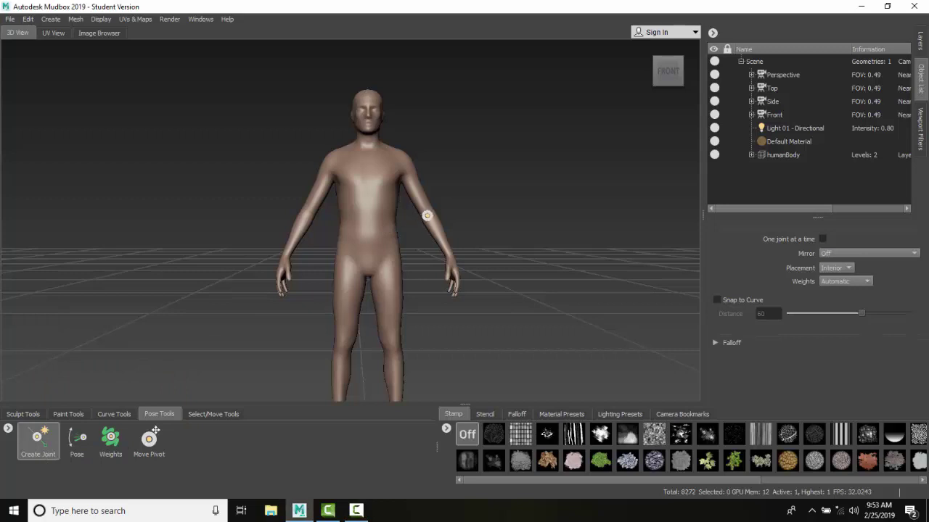
Create a joint running down the figure's left arm, then toggle to Pose and back to Create Joint.
drag(426, 215, 445, 254)
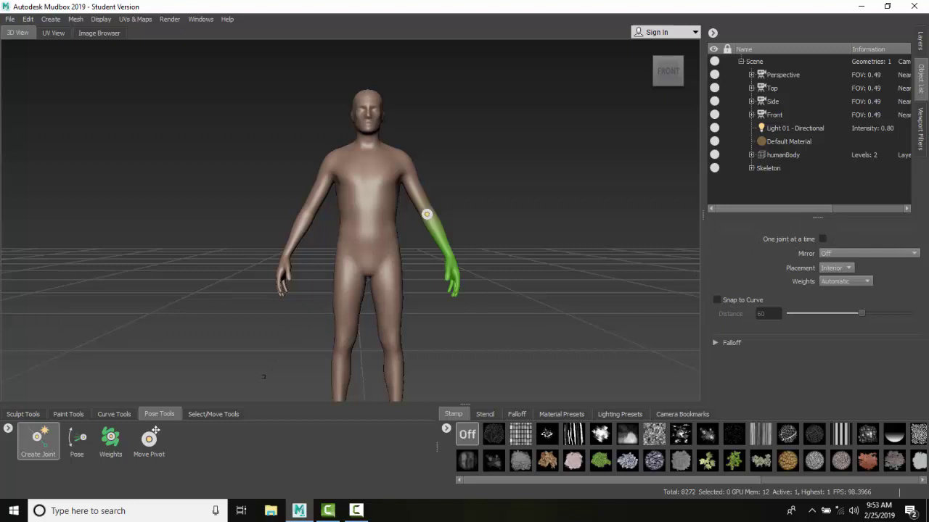
click(76, 439)
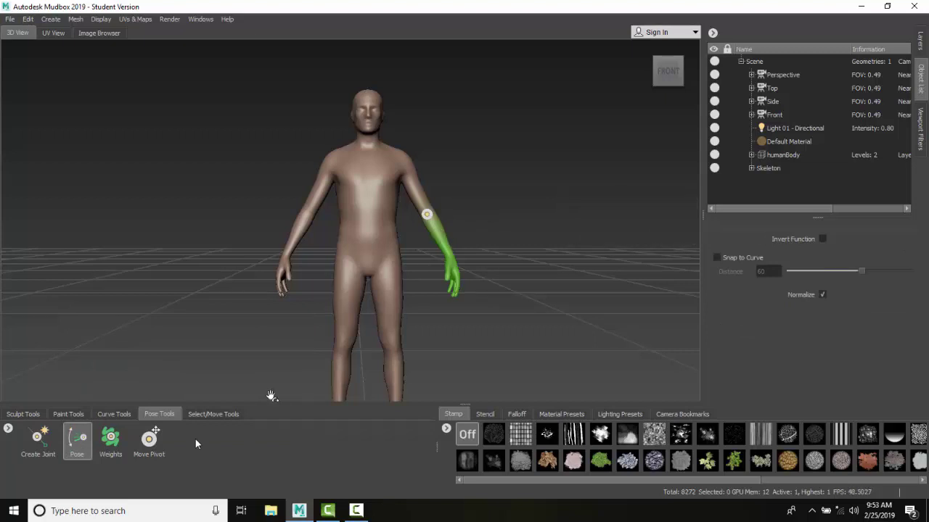
click(47, 450)
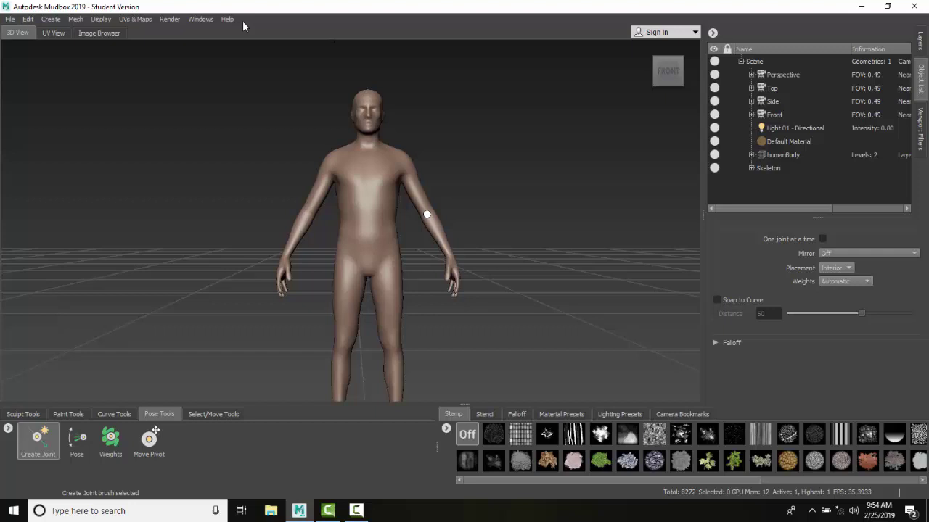
Save the straight-armed stance as a pose named 'Base' from the Poses window.
click(193, 20)
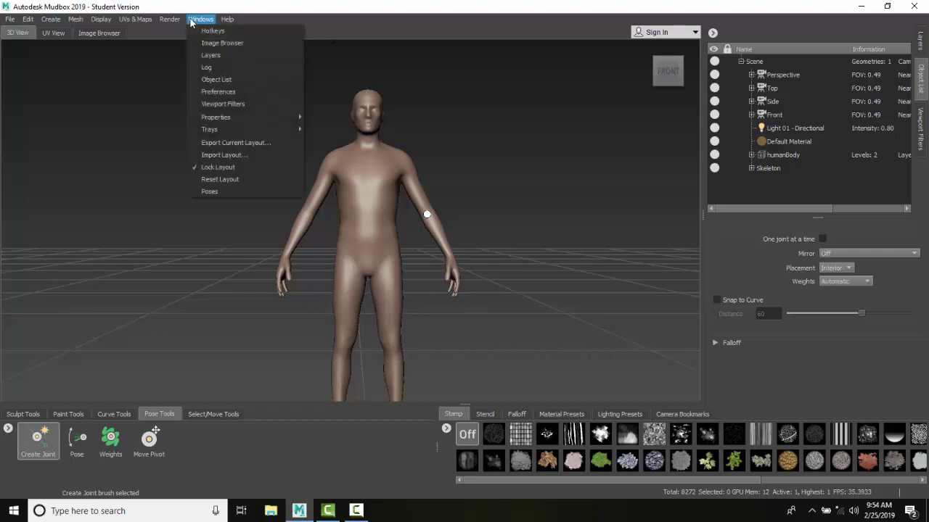
click(212, 193)
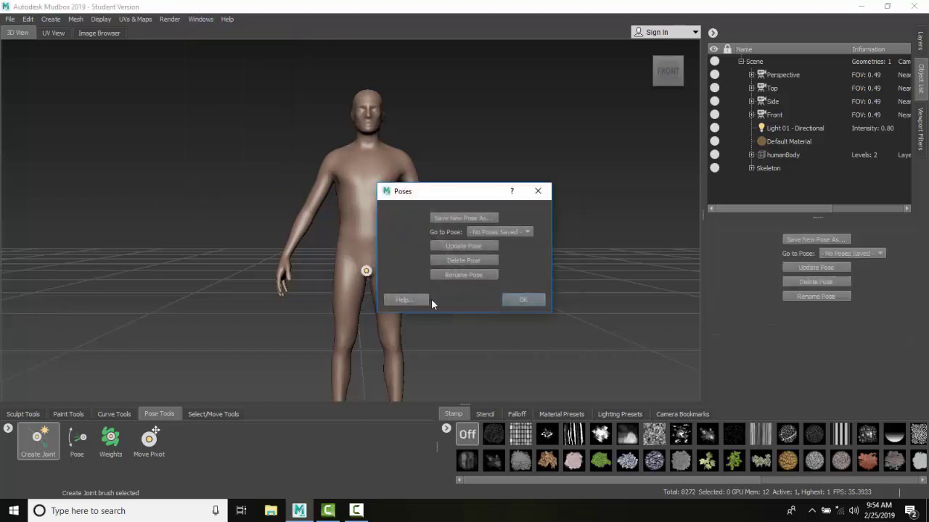
click(465, 217)
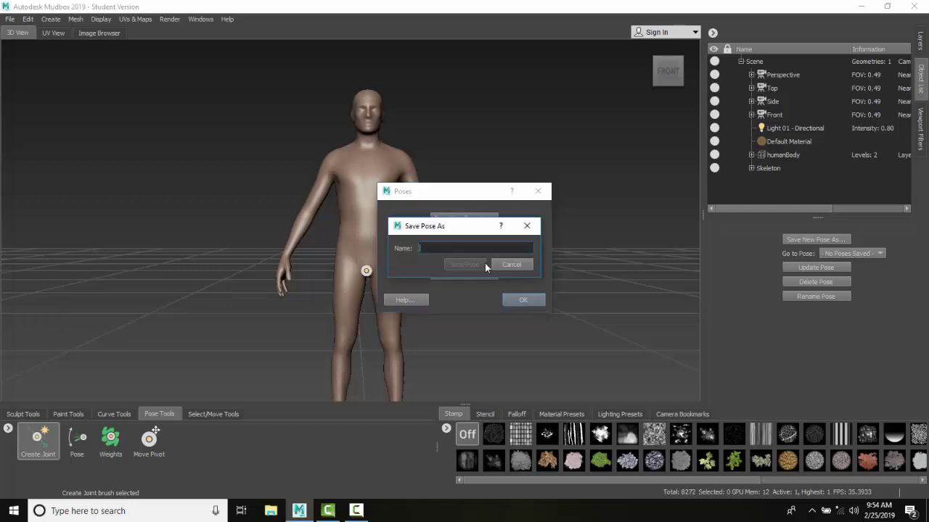
text(Base)
click(465, 264)
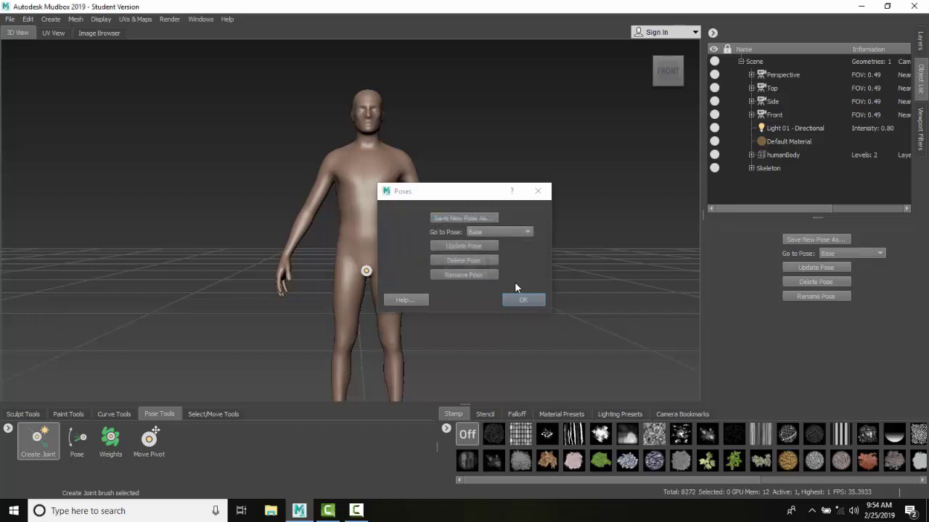
click(527, 302)
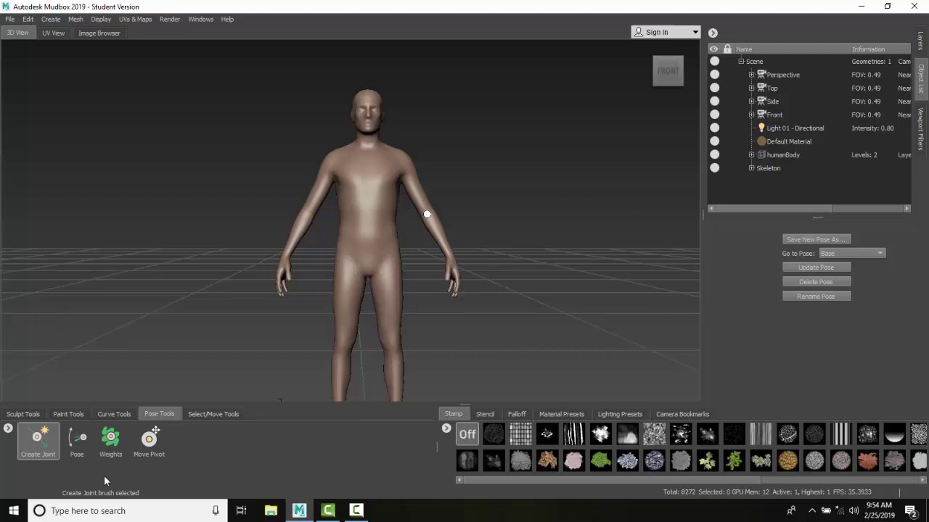
Add a right upper-arm joint and swing that arm forward at the shoulder from side view.
click(42, 440)
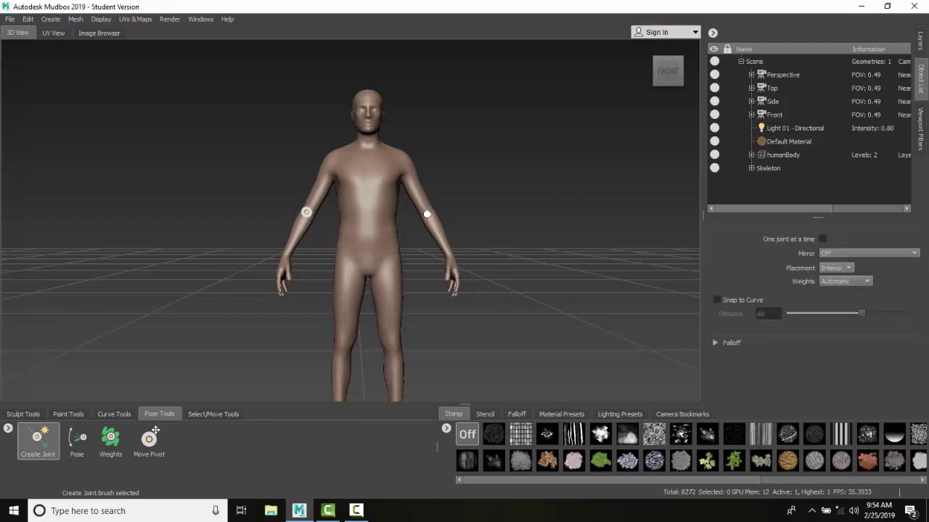
click(306, 214)
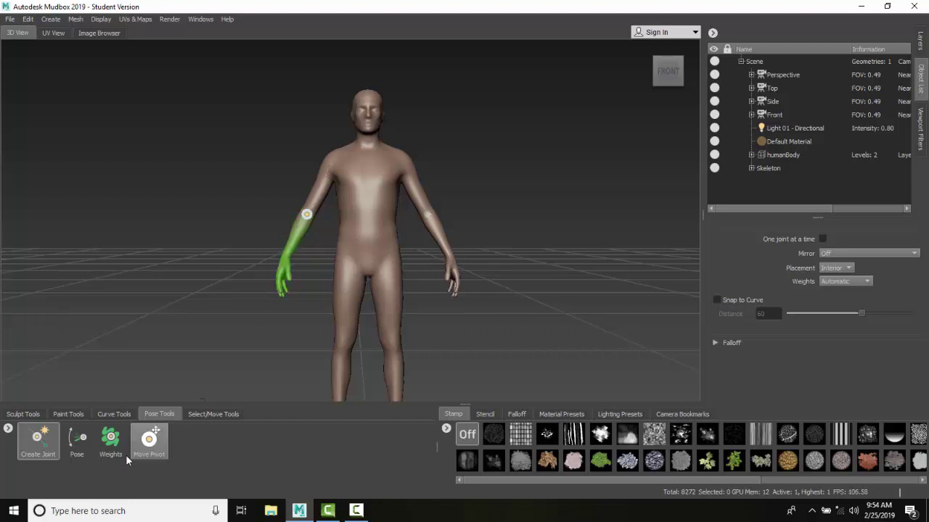
click(77, 438)
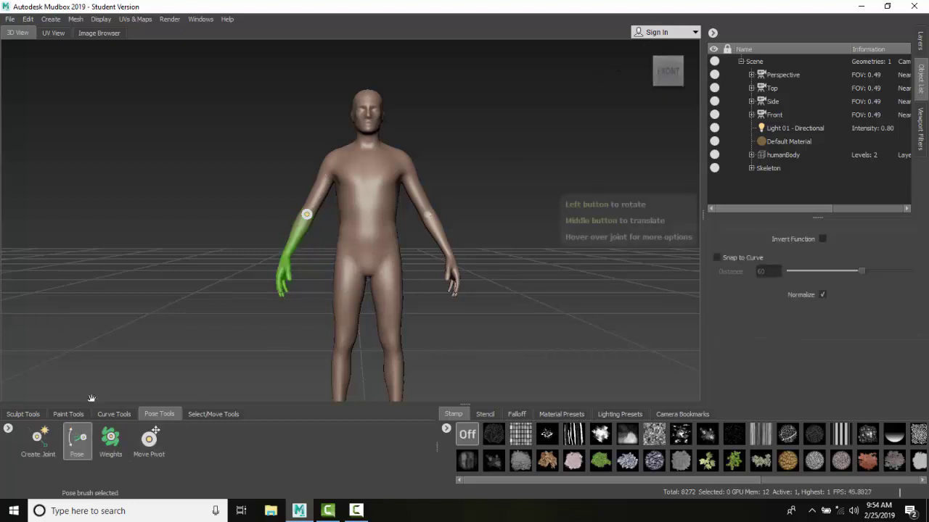
click(648, 71)
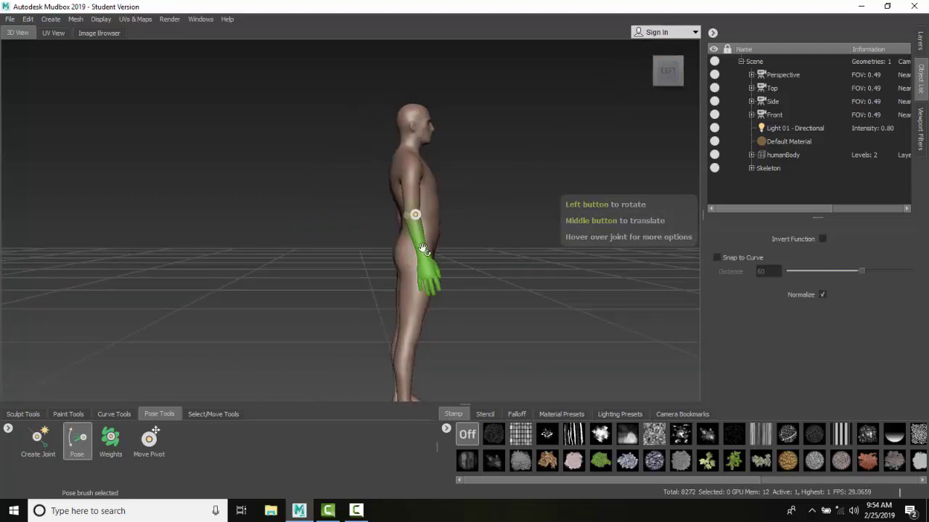
drag(434, 250, 453, 212)
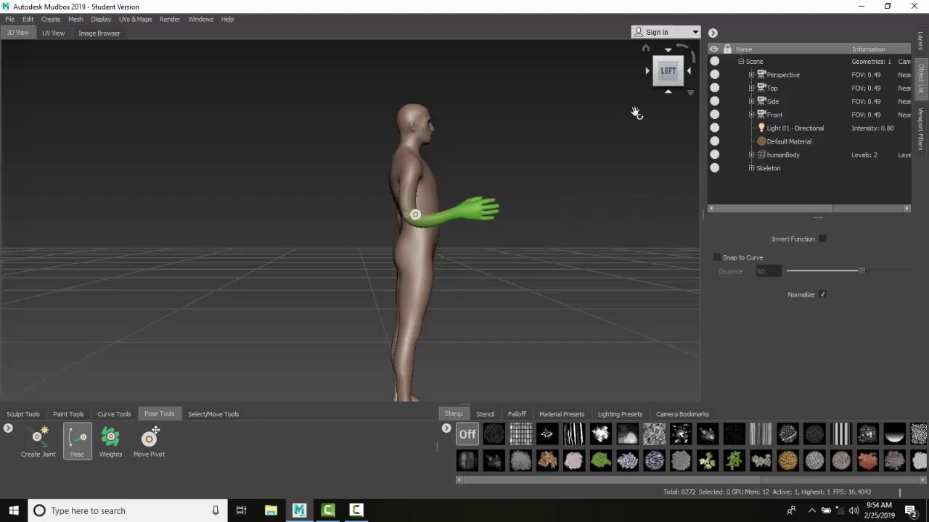
mouse_move(676, 71)
click(690, 71)
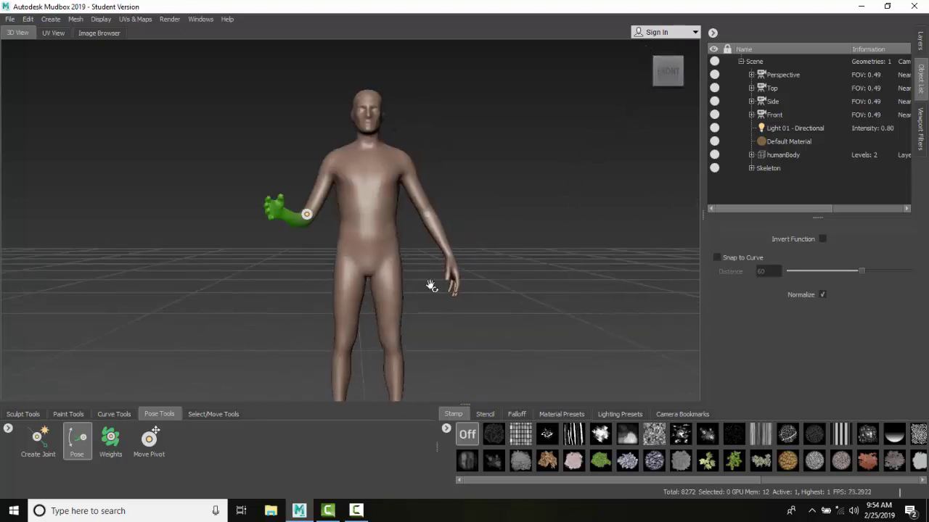
click(38, 439)
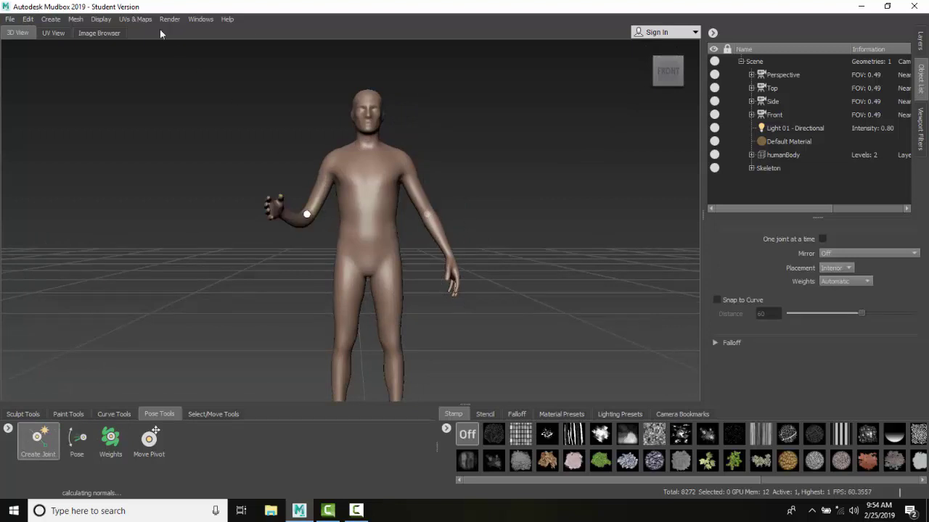
Save the raised-arm stance in the Poses window under the name 'Elbow Bent'.
click(201, 19)
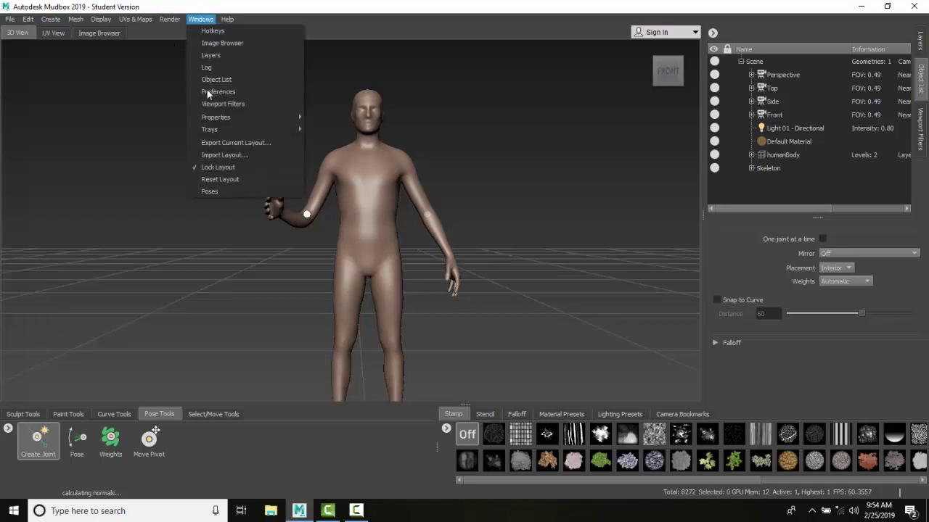
click(218, 192)
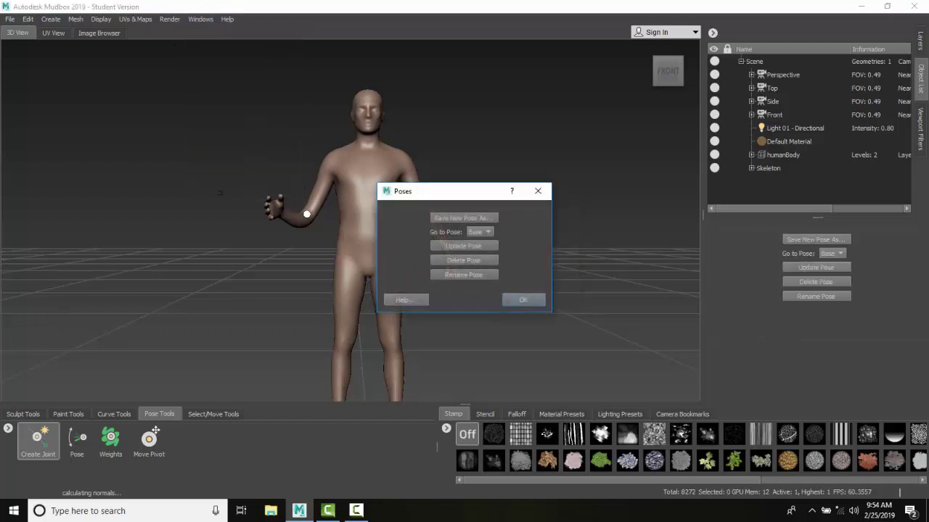
click(484, 218)
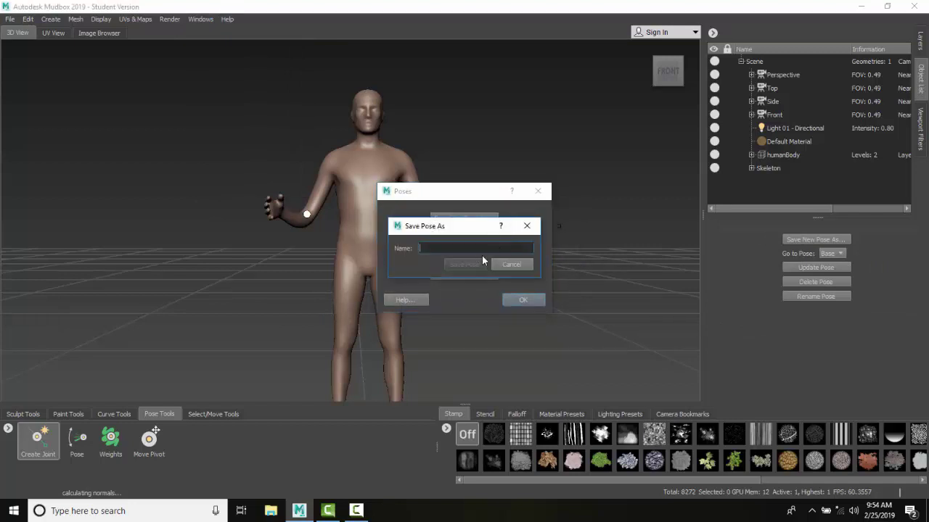
text(Elbow Bent)
click(457, 265)
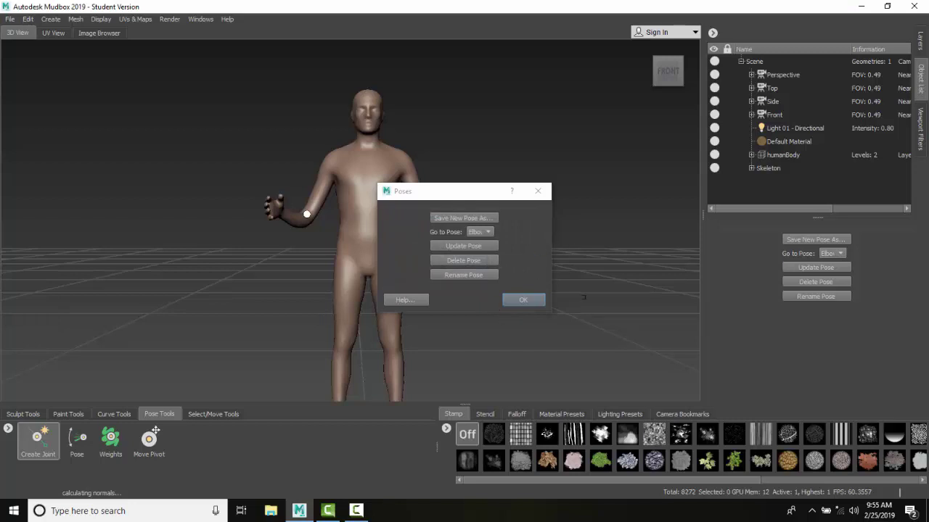
Add a knee-to-ankle joint and bend the lower leg backward at the knee in side view.
click(518, 301)
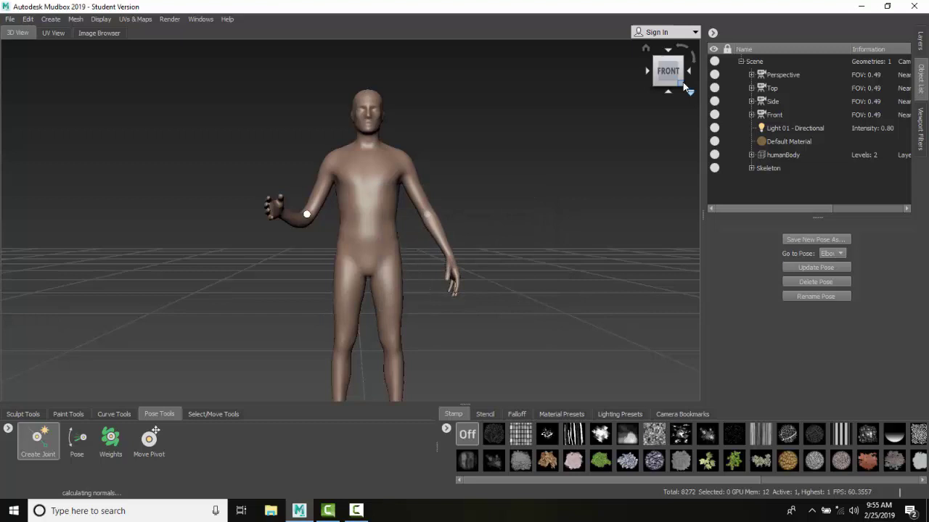
click(40, 439)
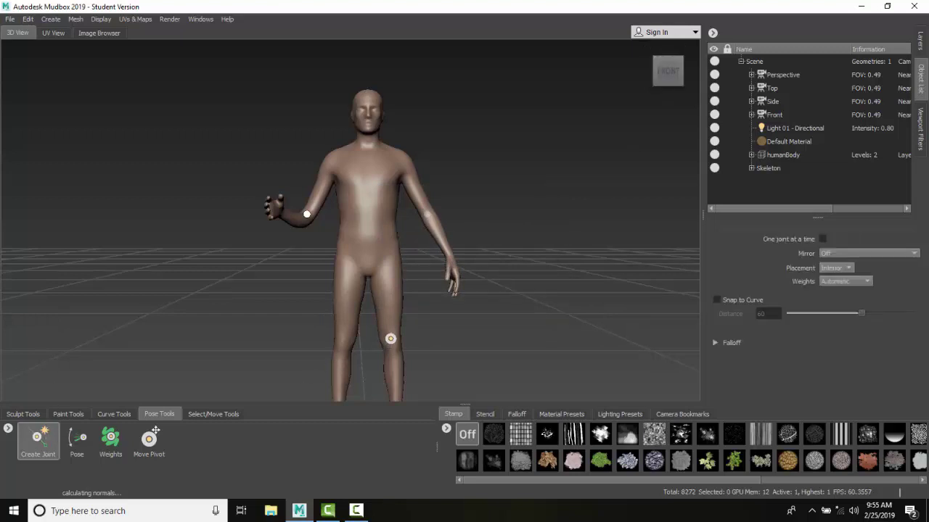
drag(390, 339, 396, 399)
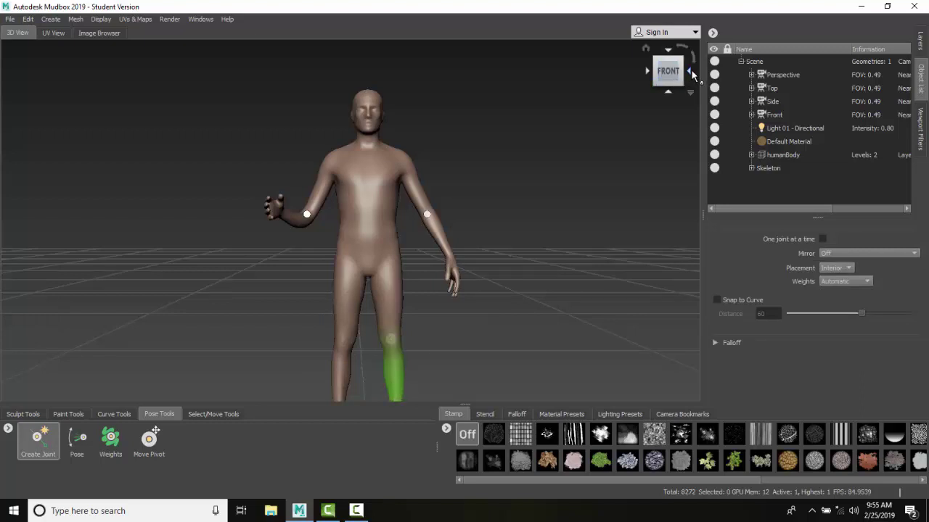
drag(686, 78, 691, 76)
click(691, 75)
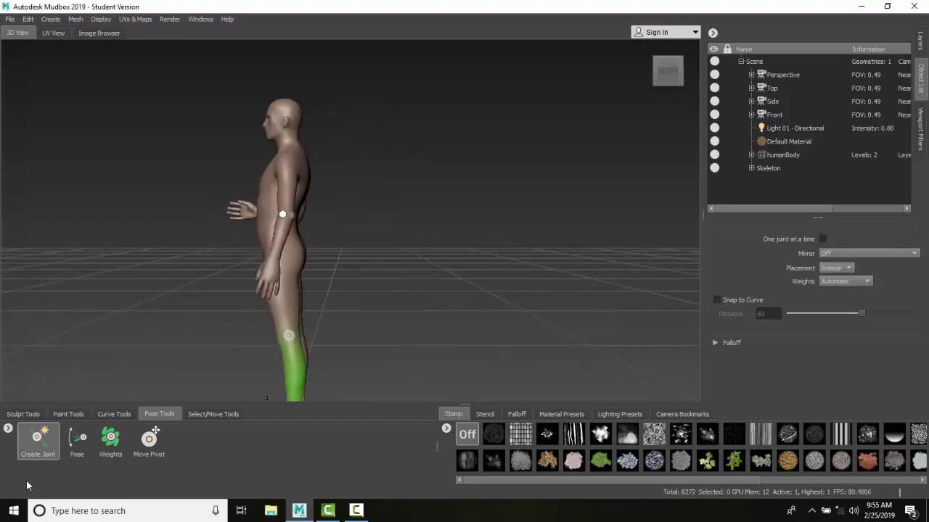
click(77, 439)
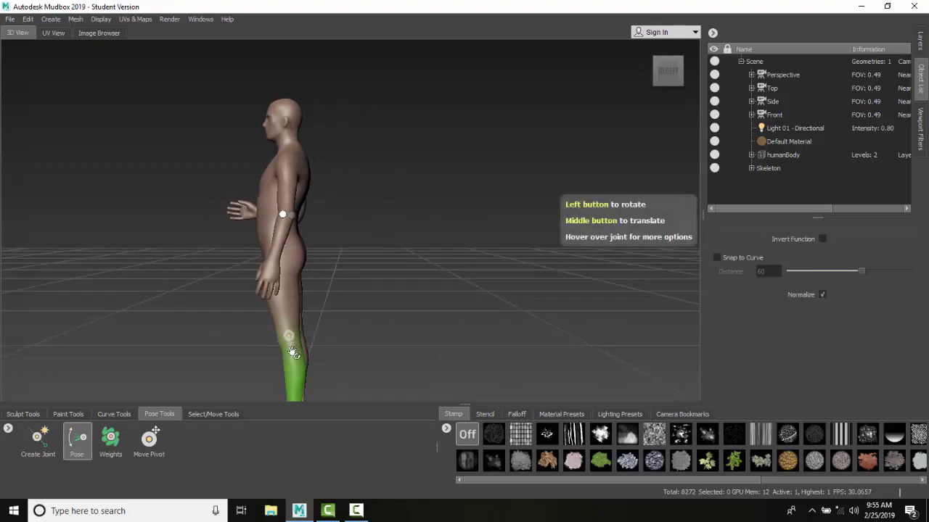
mouse_move(294, 365)
mouse_down()
mouse_move(308, 362)
mouse_move(324, 336)
mouse_up()
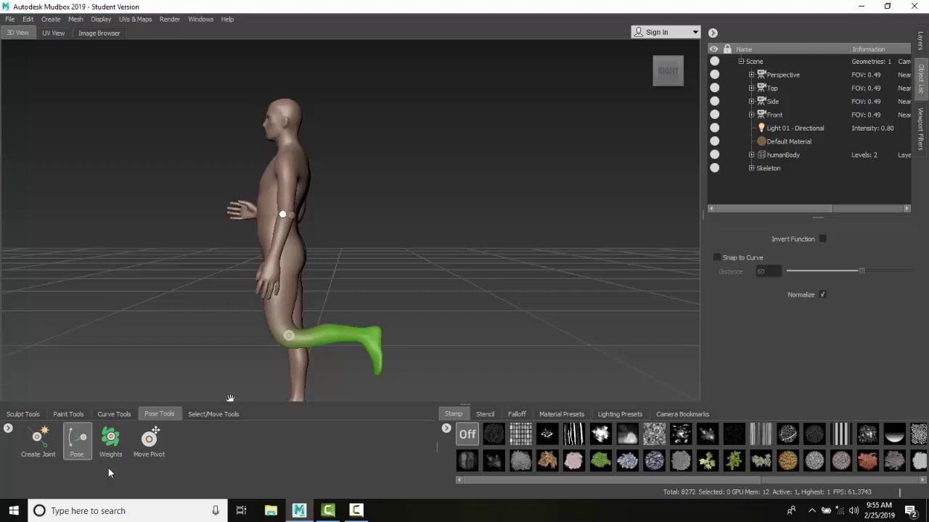
click(40, 436)
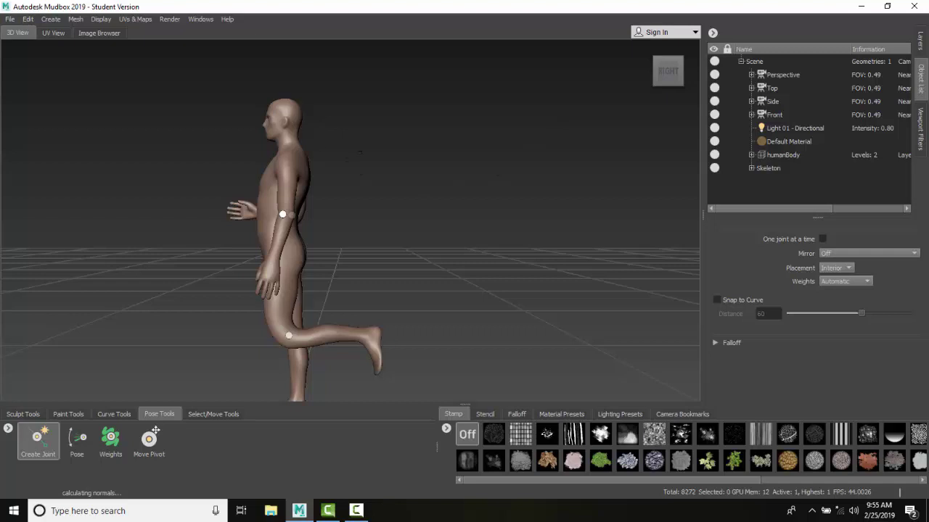
Select Skeleton in the Object List and check the Go to Pose list for Base and Elbow Bent.
click(763, 169)
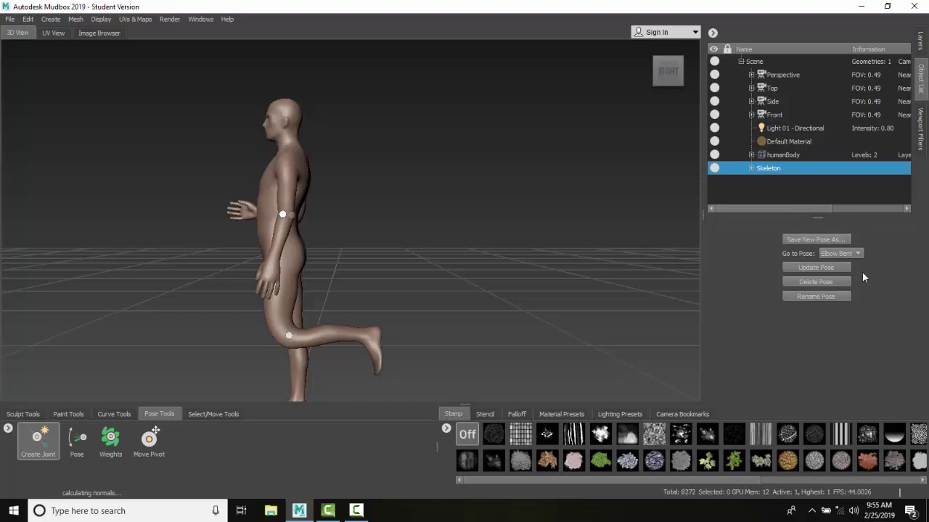
click(859, 253)
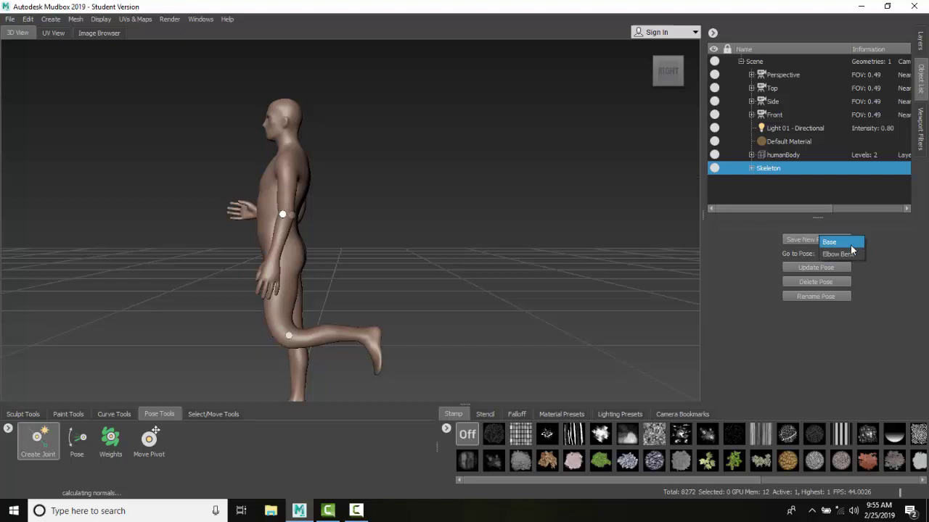
click(836, 241)
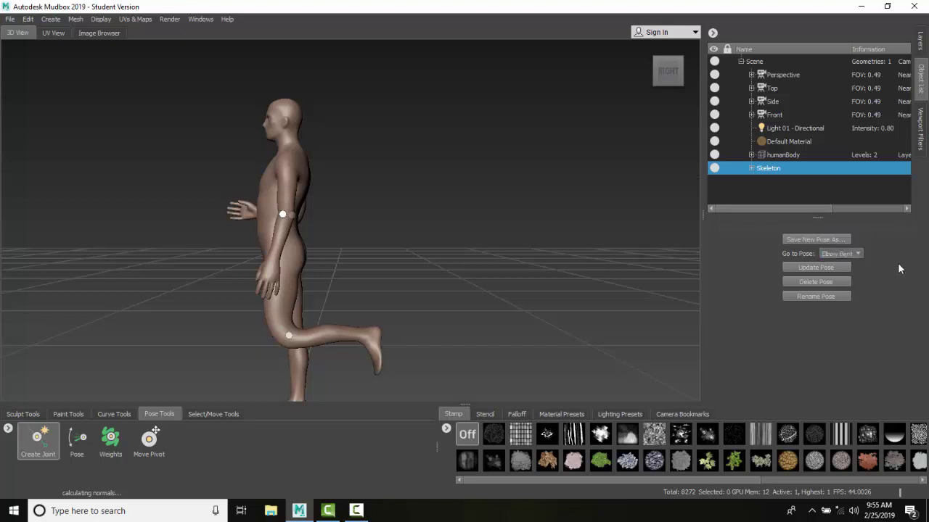
Save the bent-knee stance as a new pose named 'Running'.
click(814, 239)
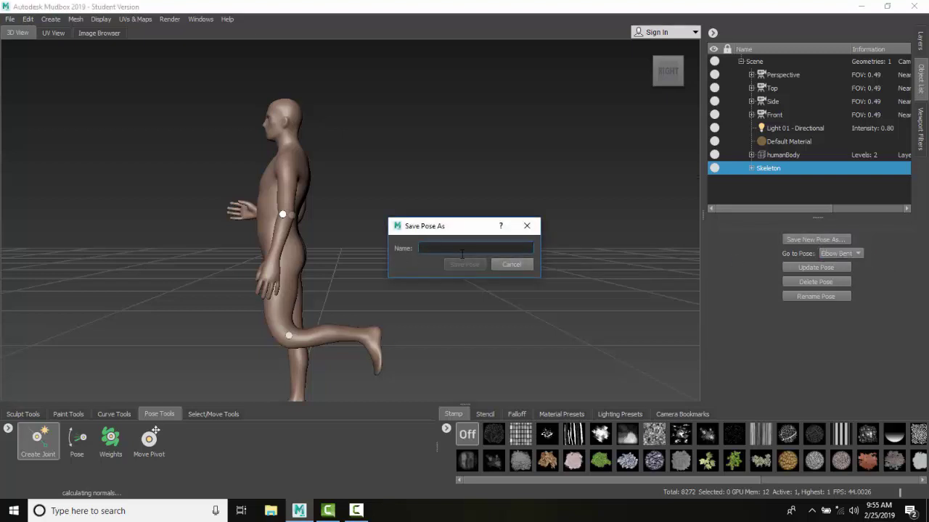
text(R)
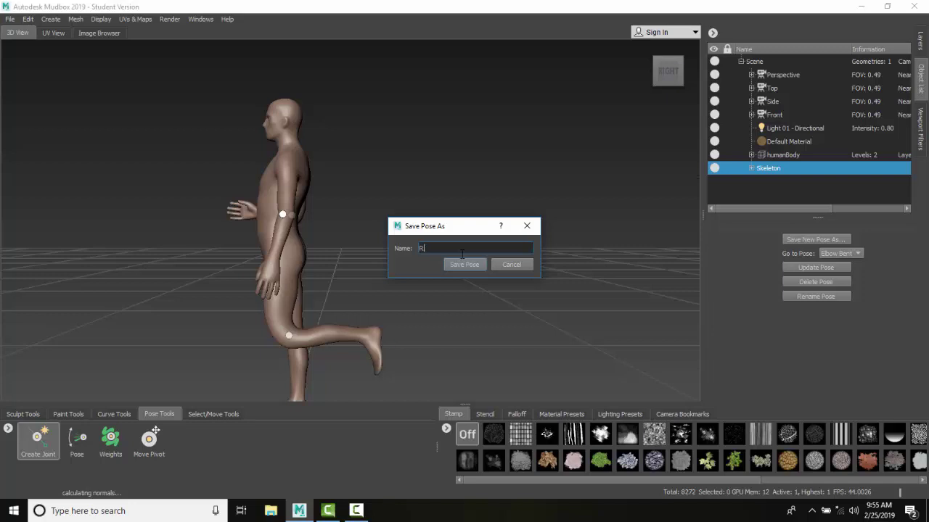
text(ub)
text(ning)
click(471, 266)
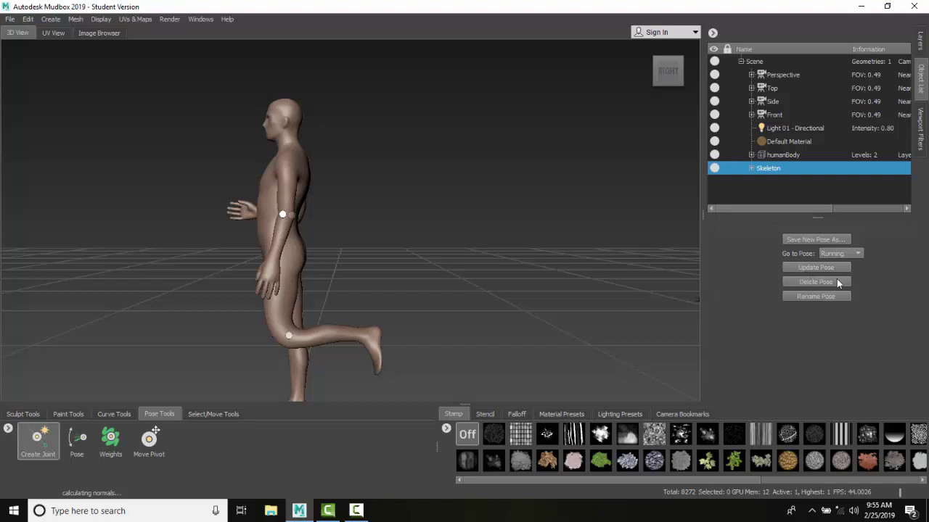
click(76, 441)
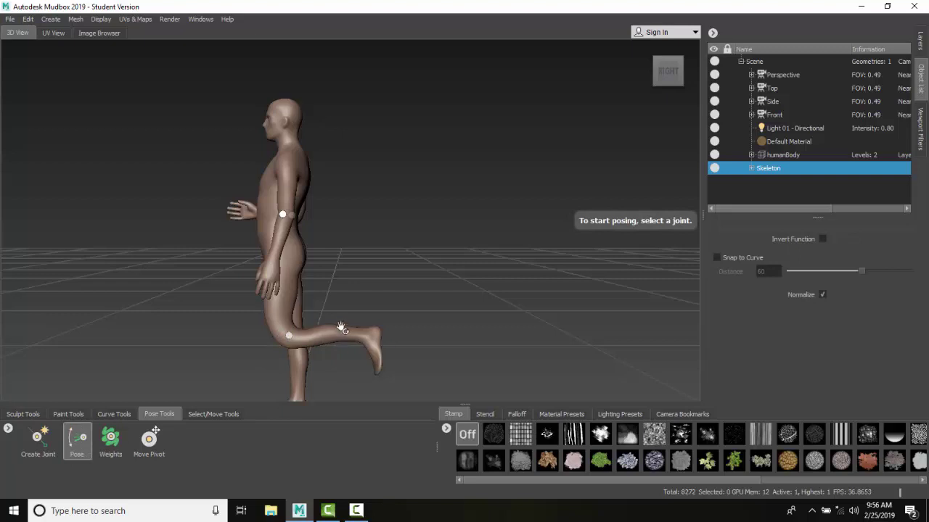
click(289, 338)
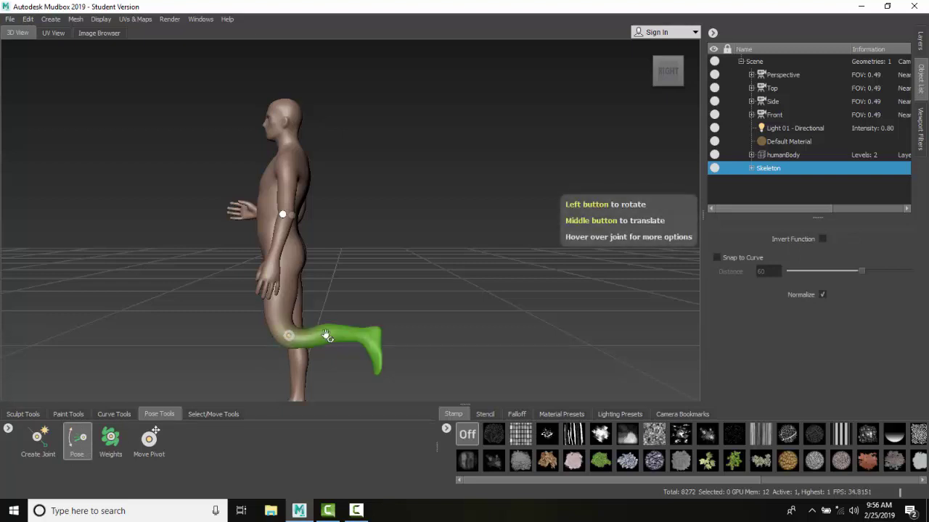
drag(327, 336, 331, 327)
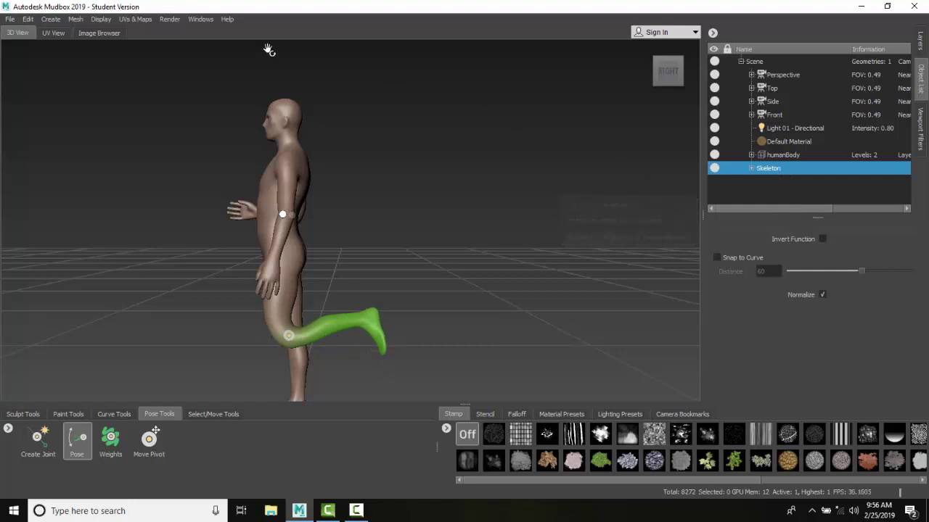
click(200, 19)
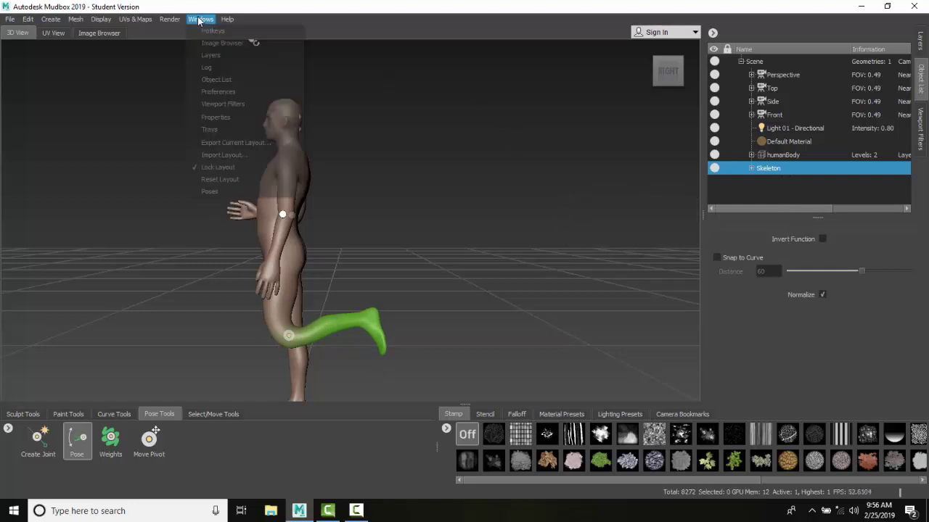
click(210, 192)
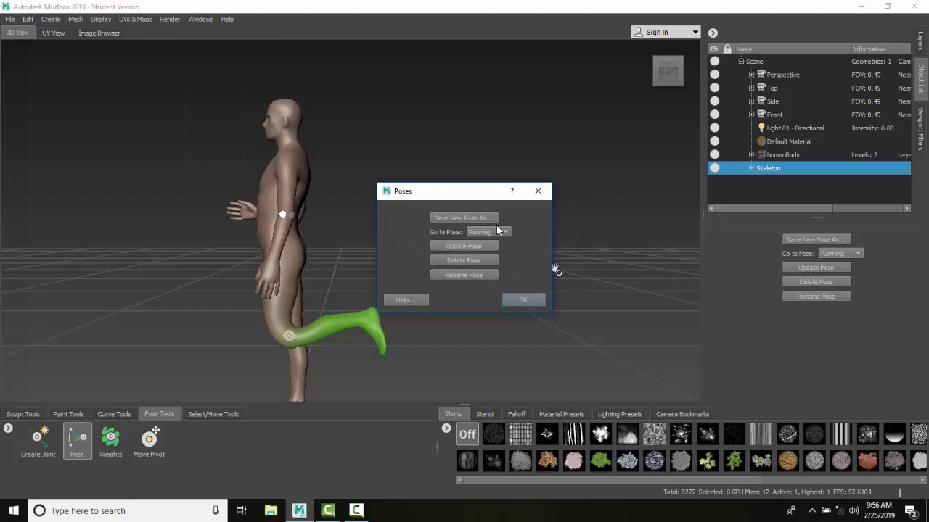
click(464, 244)
click(38, 439)
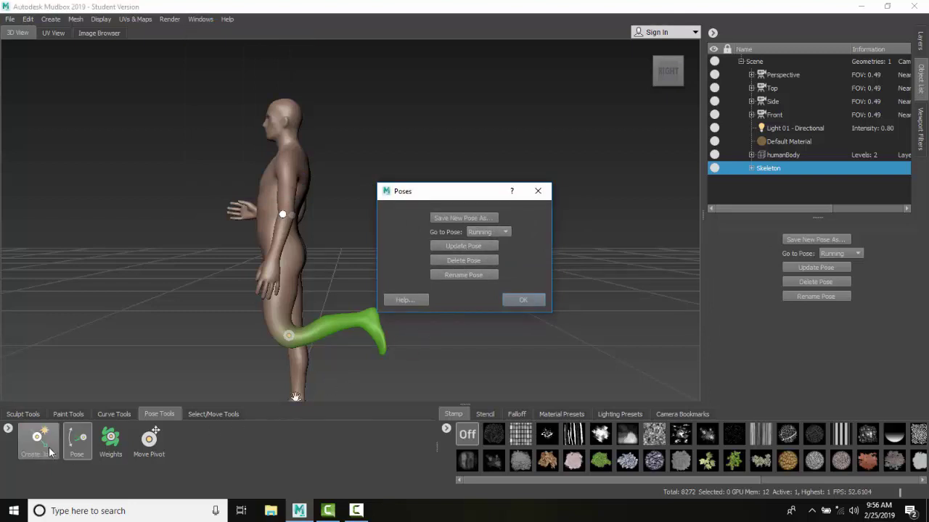
click(461, 247)
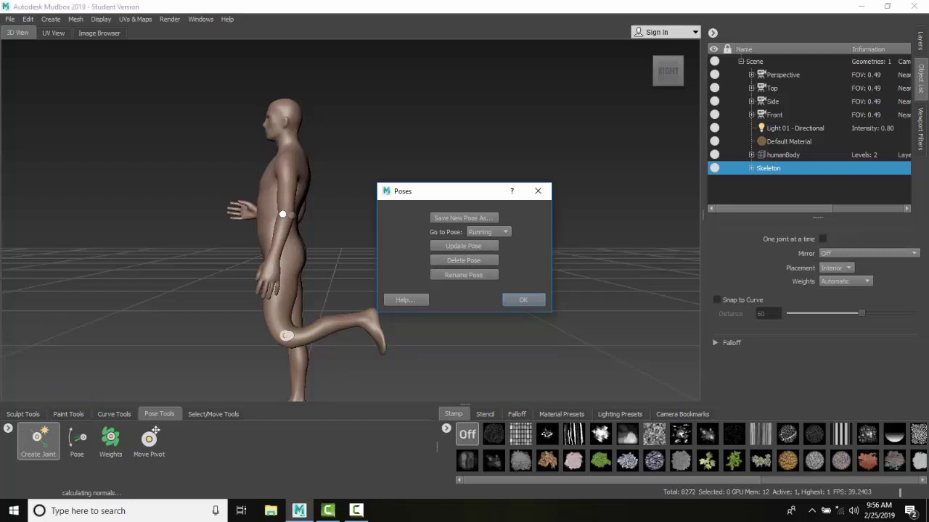
click(527, 299)
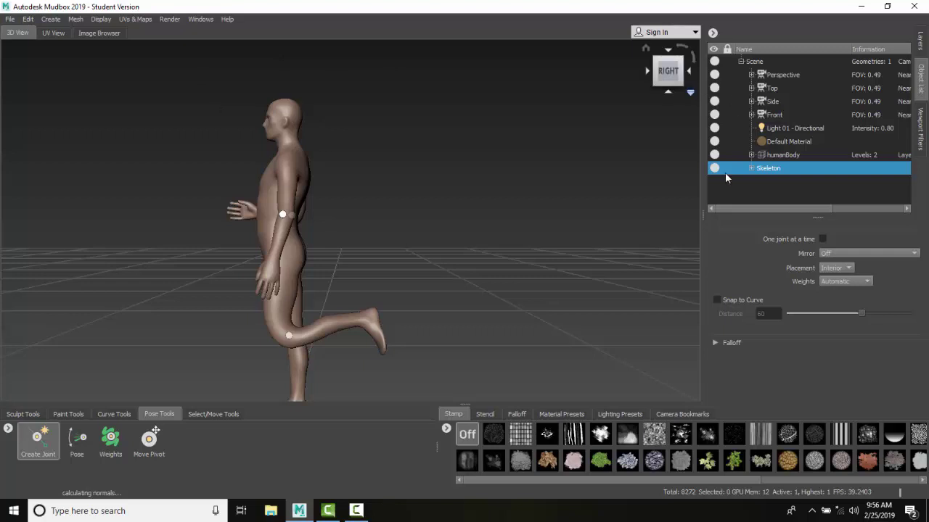
Expand the Skeleton, apply the Base pose, and turn the view to the front.
click(752, 168)
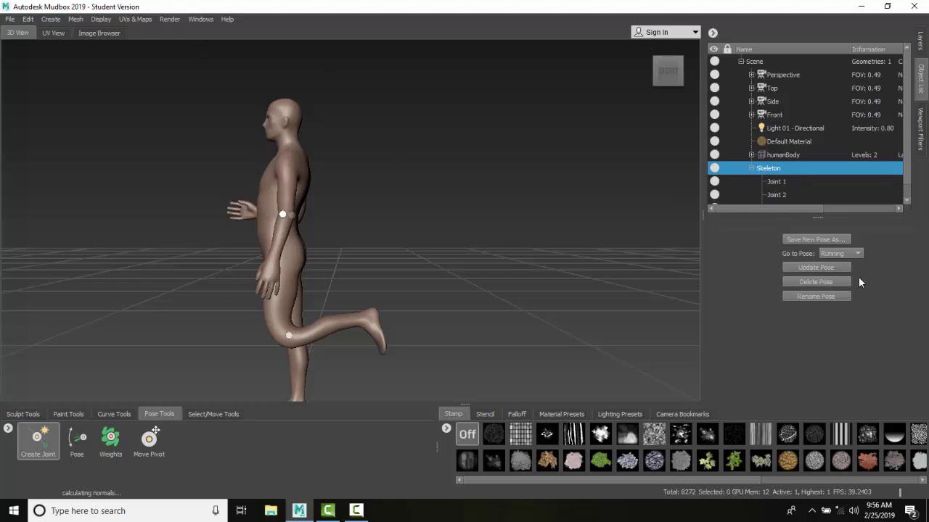
click(860, 253)
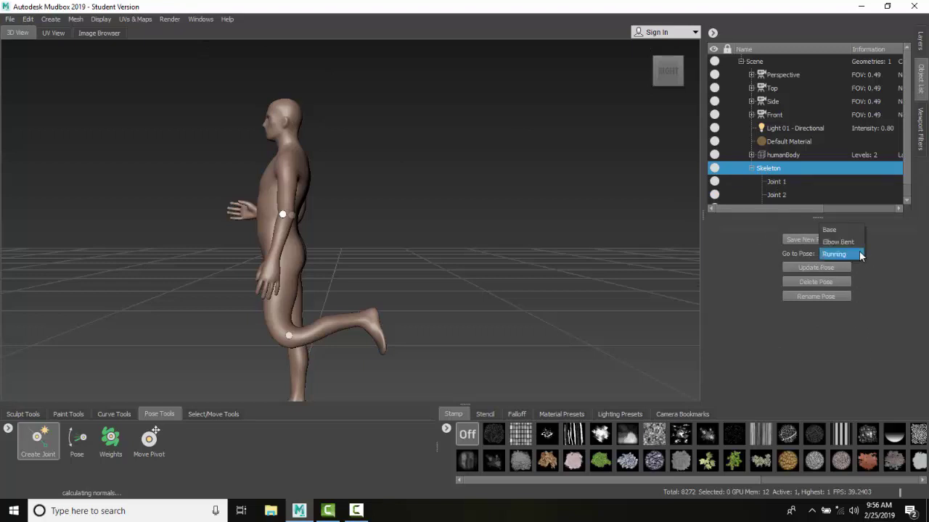
click(834, 230)
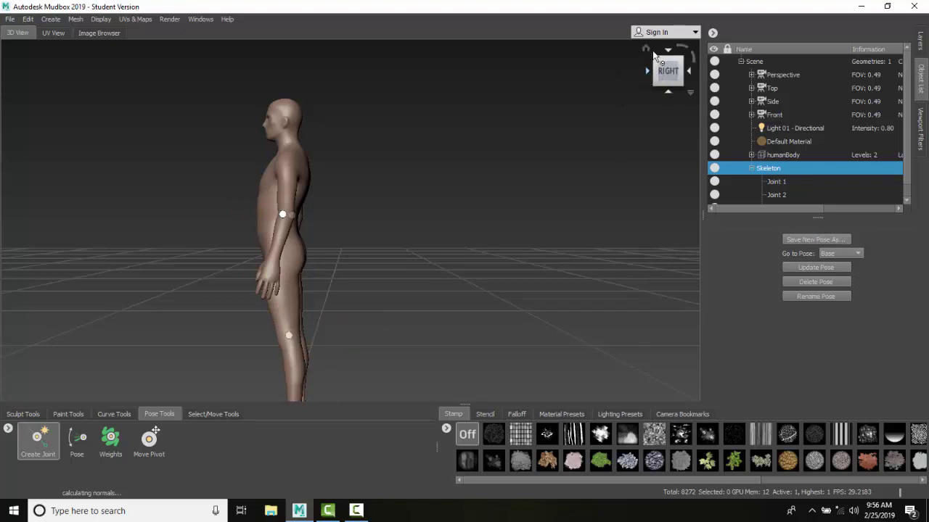
click(645, 75)
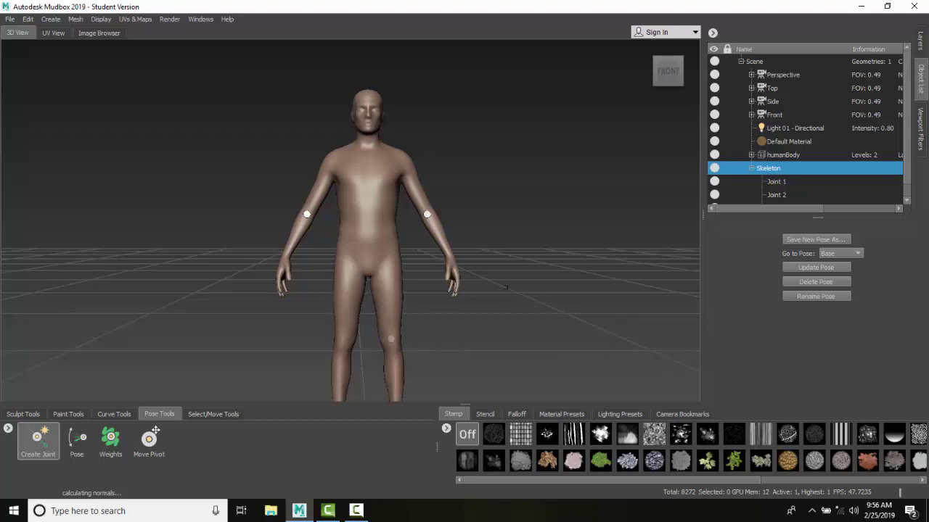
Apply the Elbow Bent pose, then switch the figure back to Running.
click(859, 254)
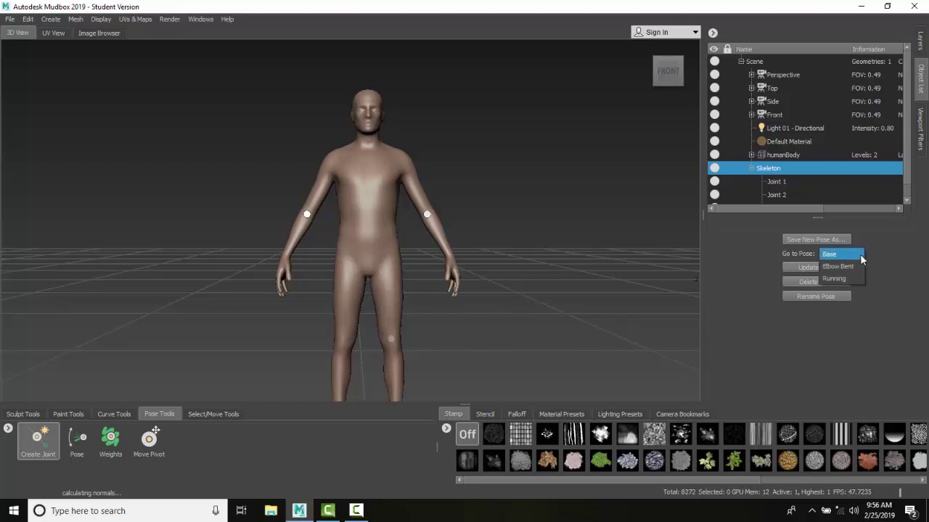
click(849, 267)
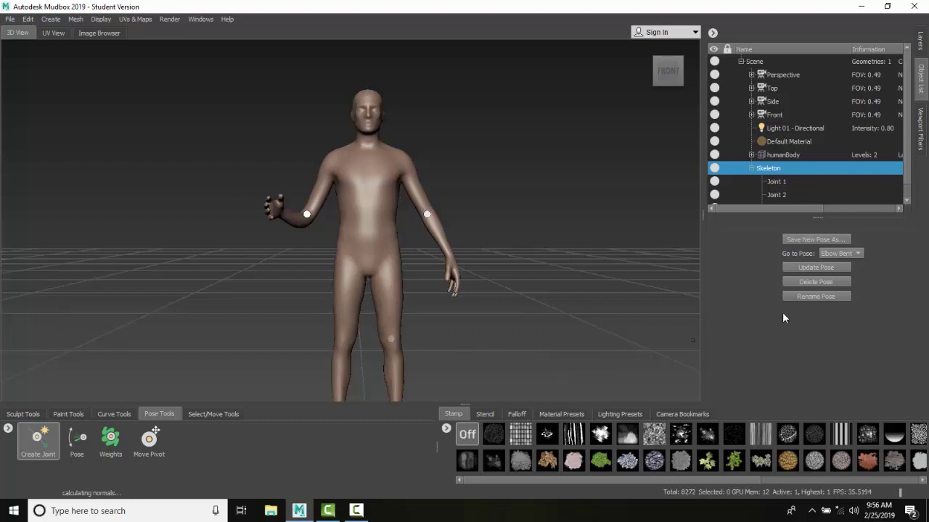
click(864, 252)
click(851, 267)
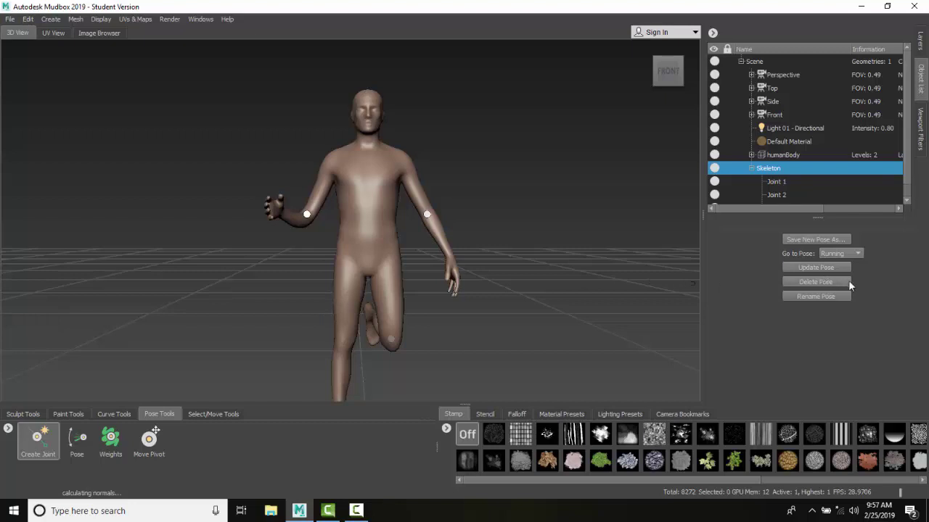
Select and delete the Elbow Bent pose, confirming only Base and Running remain in Go to Pose.
click(862, 255)
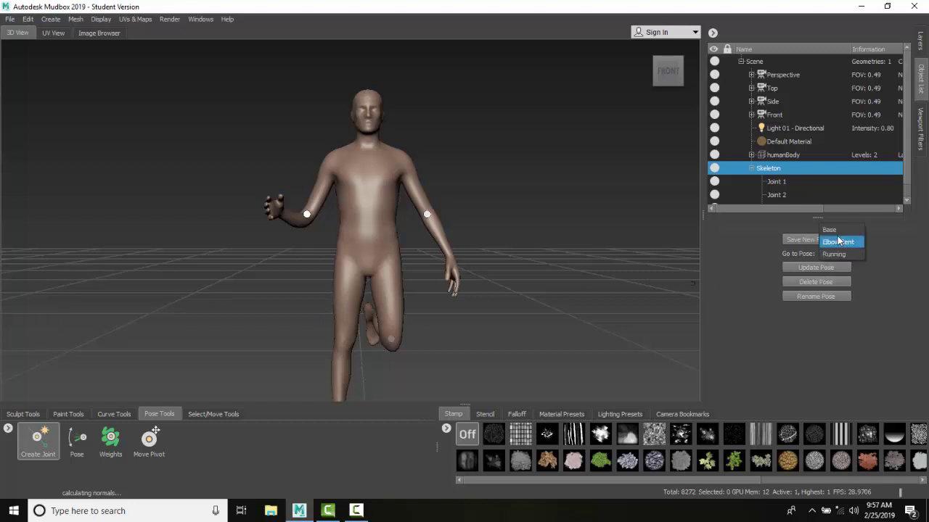
click(840, 242)
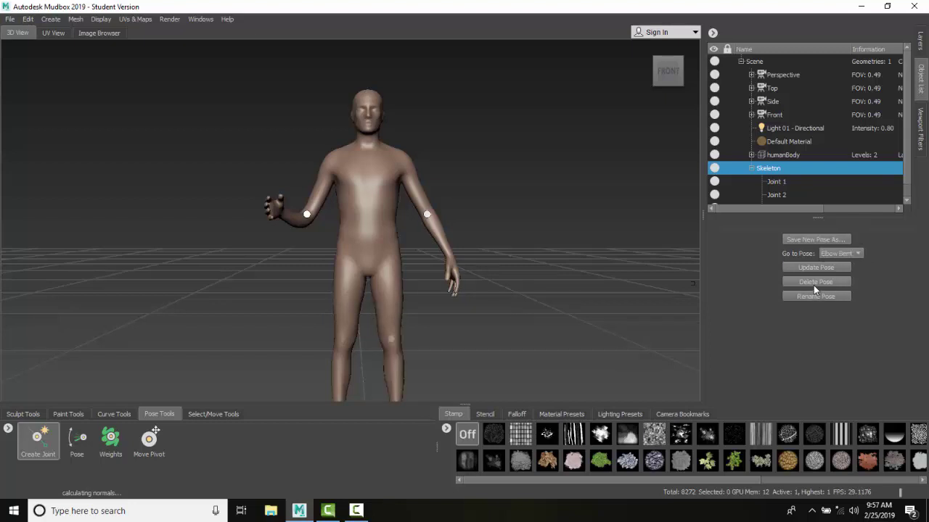
click(813, 286)
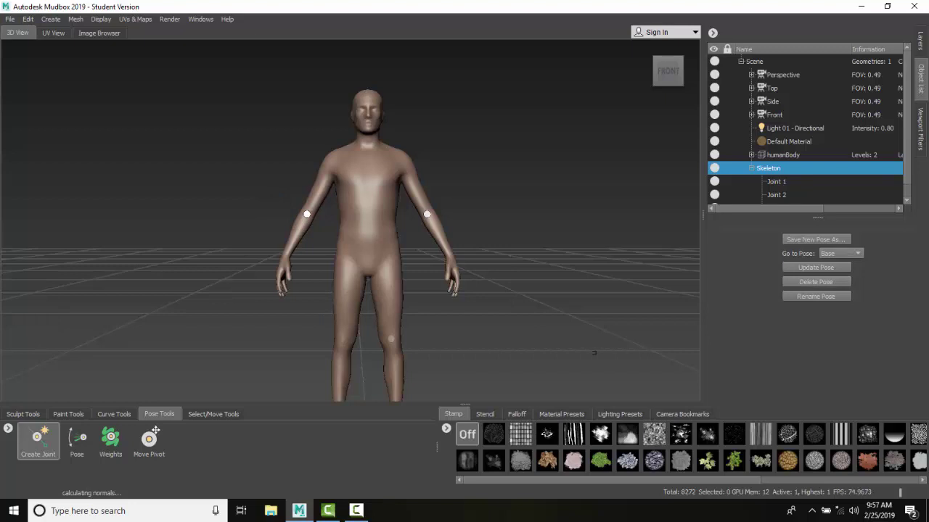
click(856, 254)
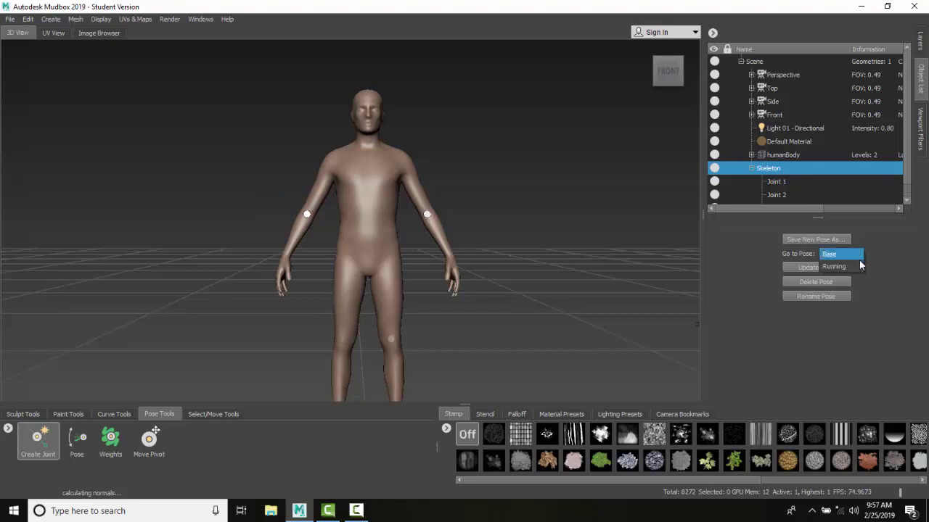
click(885, 268)
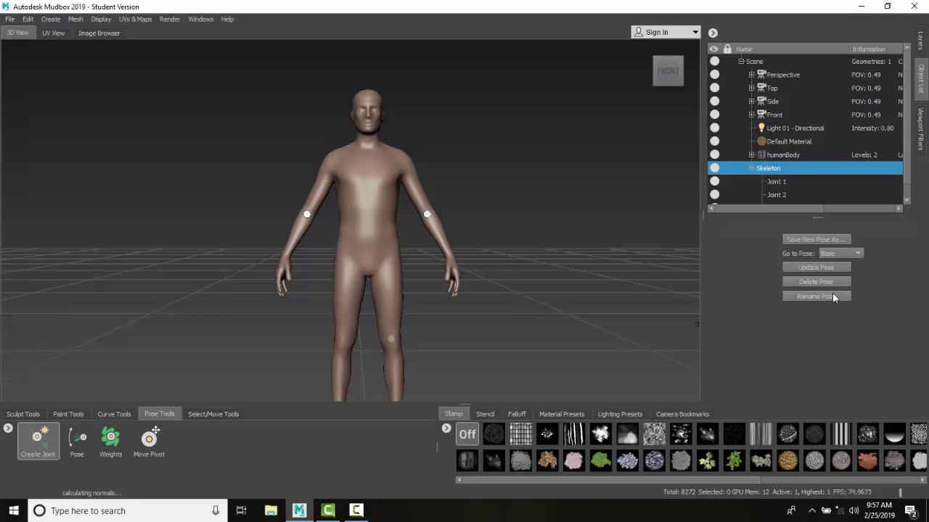
click(860, 254)
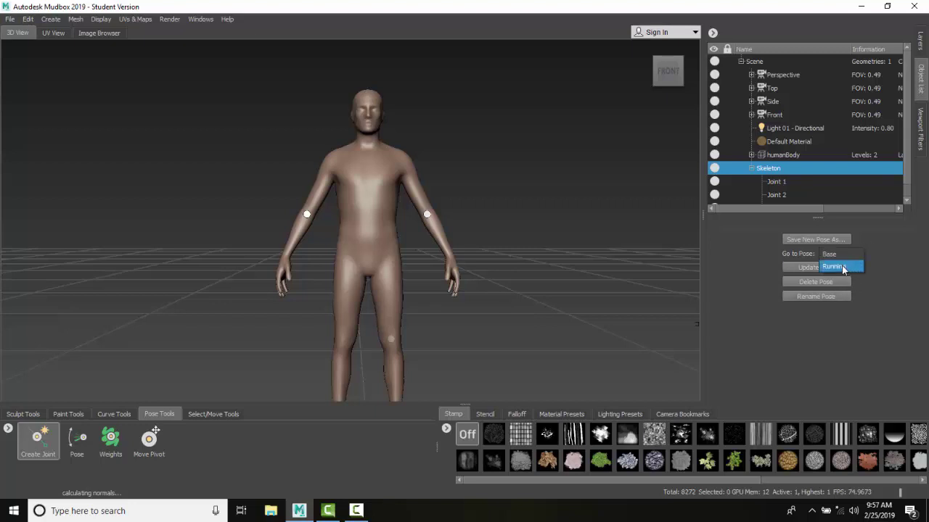
click(834, 254)
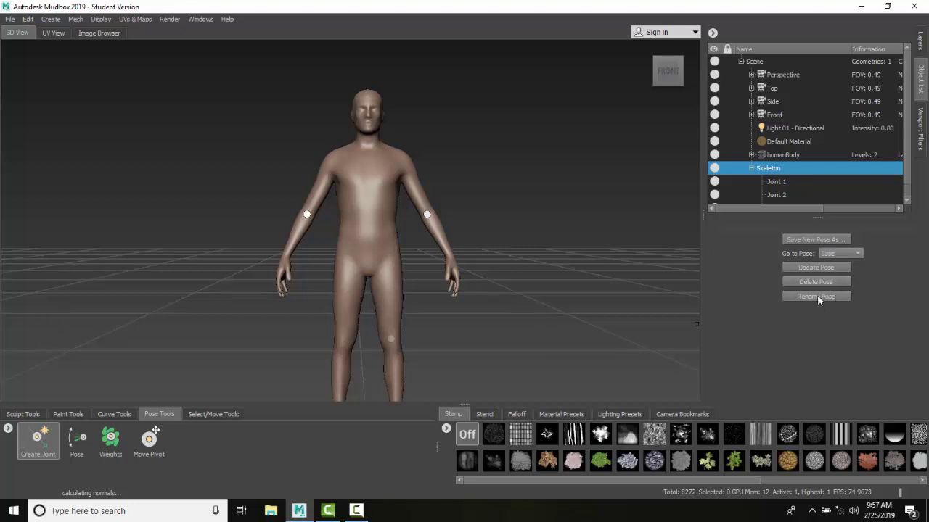
Rename the Base pose to 'Initial Base'.
click(817, 297)
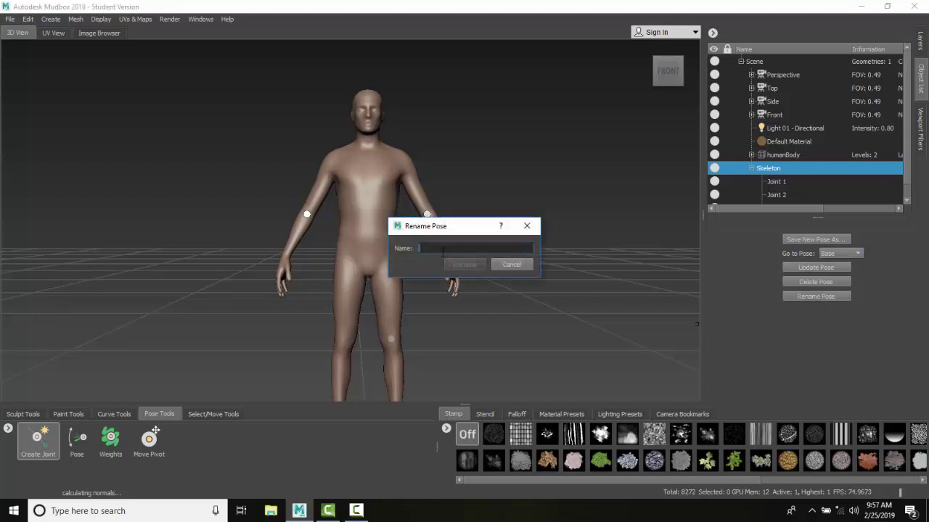
text(I)
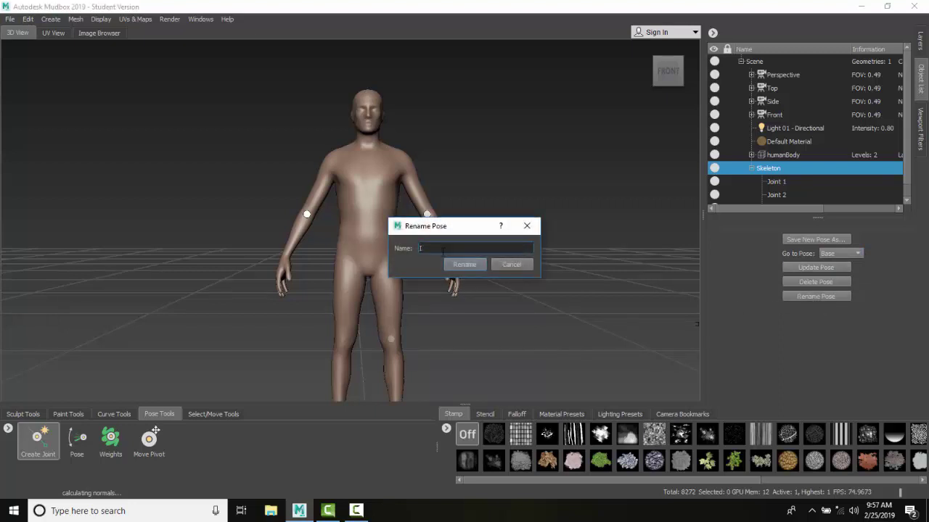
text(nitial Base)
click(457, 266)
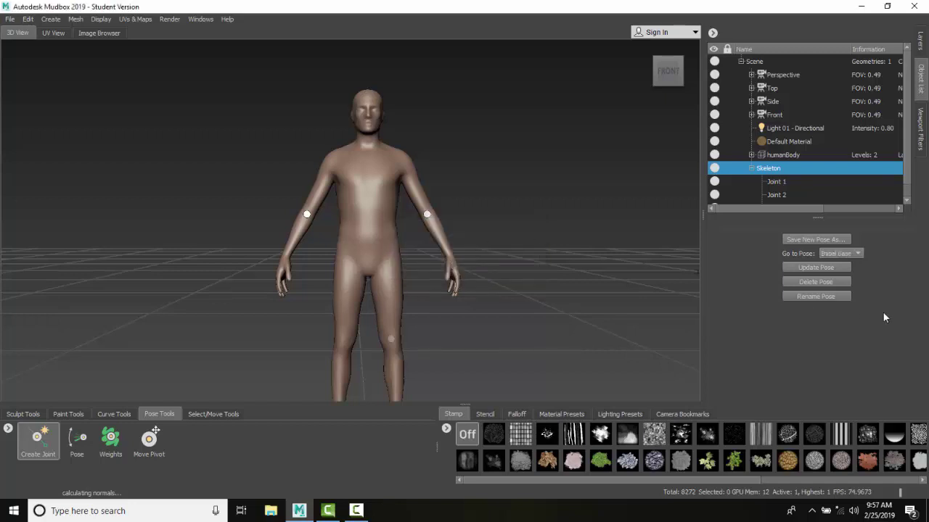